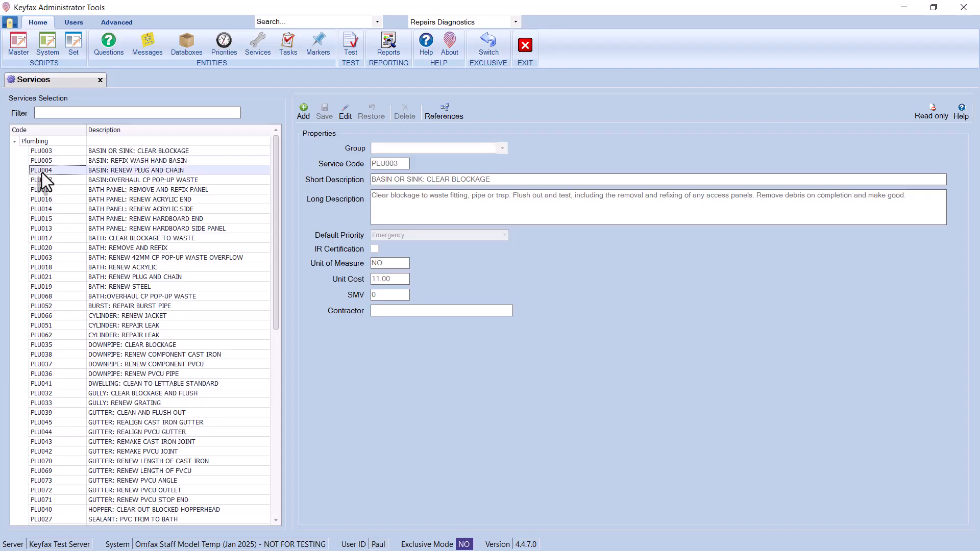
# - Inspect service PLU017, then the Building group's BUI013 bollard and BUI127 ceiling hatch services
pyautogui.click(44, 240)
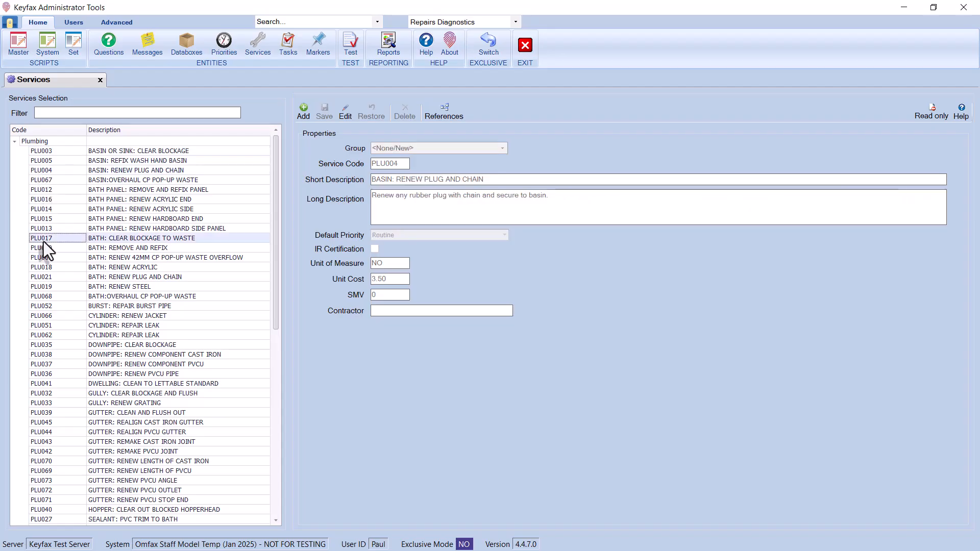
pyautogui.click(15, 142)
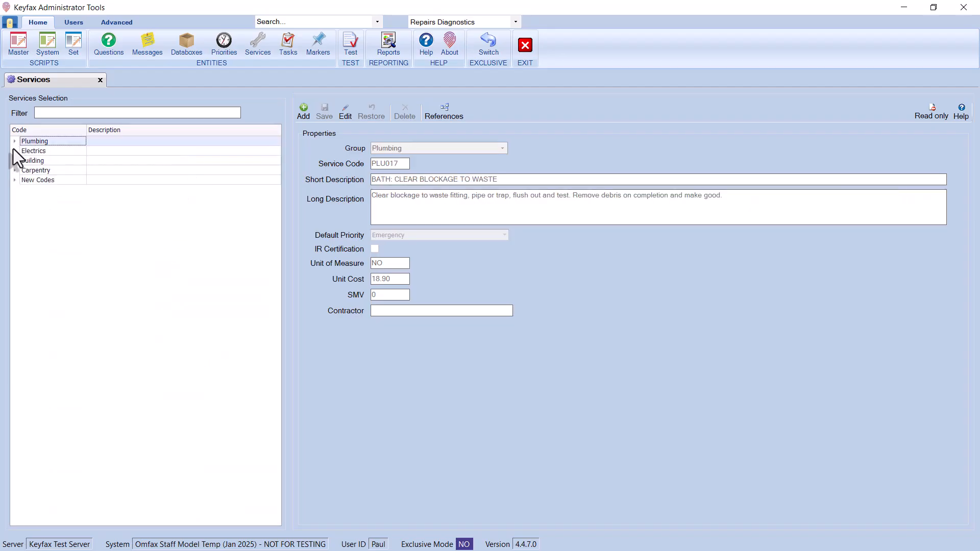
pyautogui.click(13, 161)
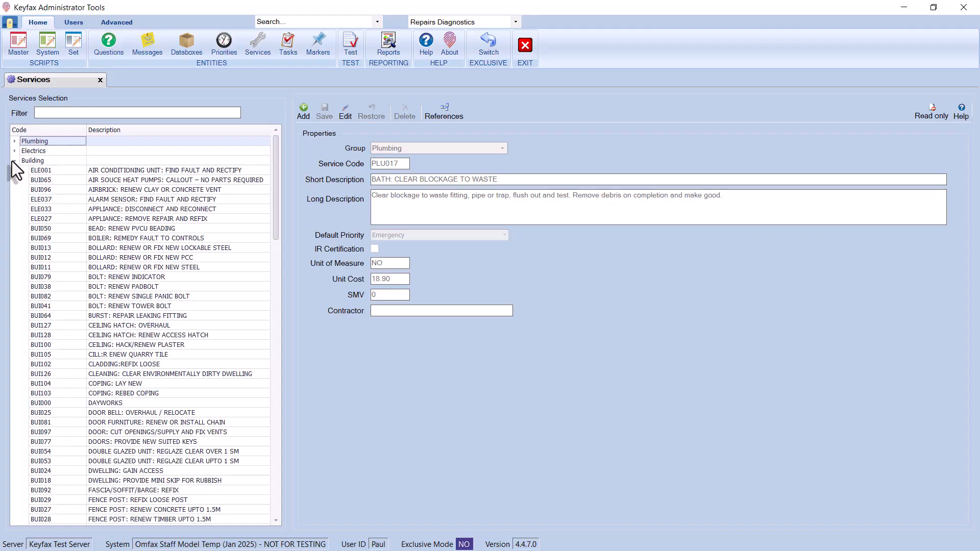
pyautogui.click(114, 247)
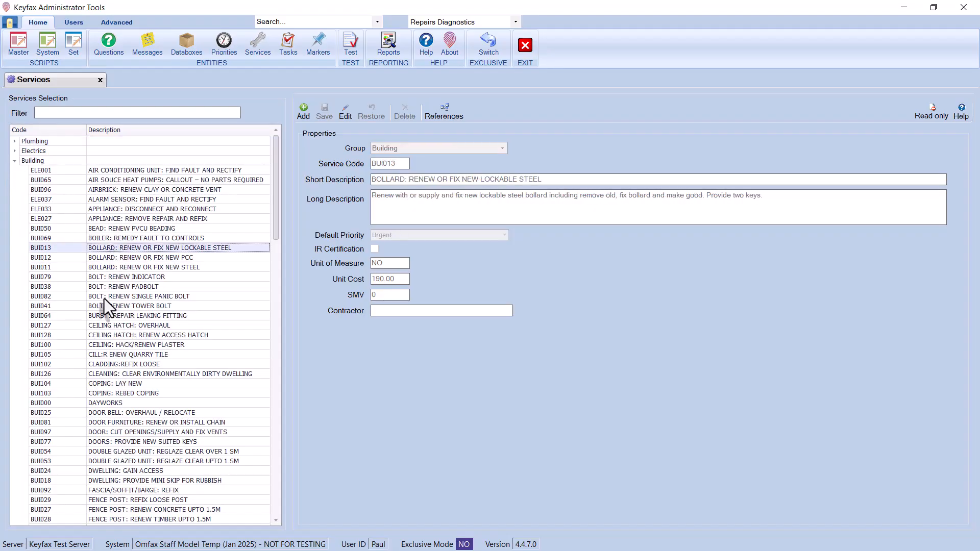
pyautogui.click(99, 326)
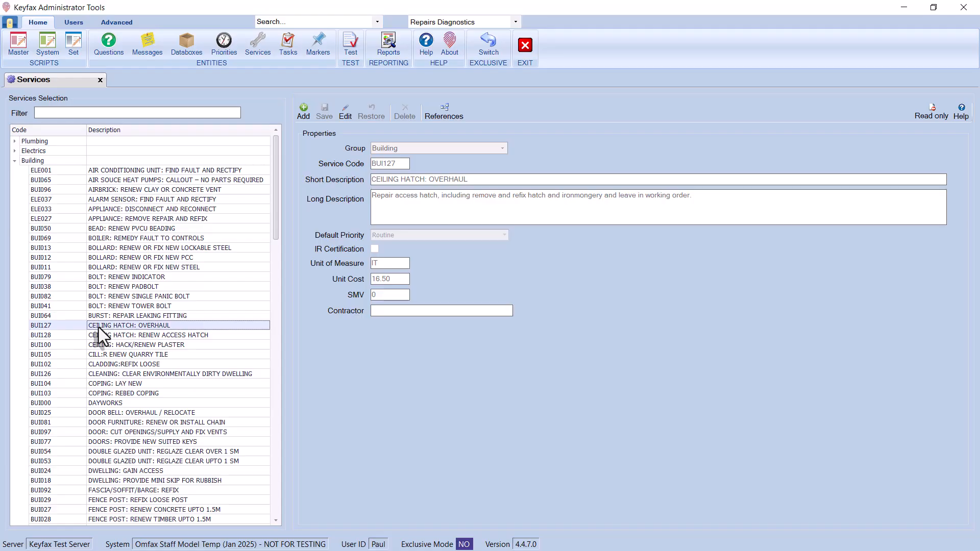
# - Check a Carpentry service, then reload the services list with the Plumbing group collapsed
pyautogui.click(13, 161)
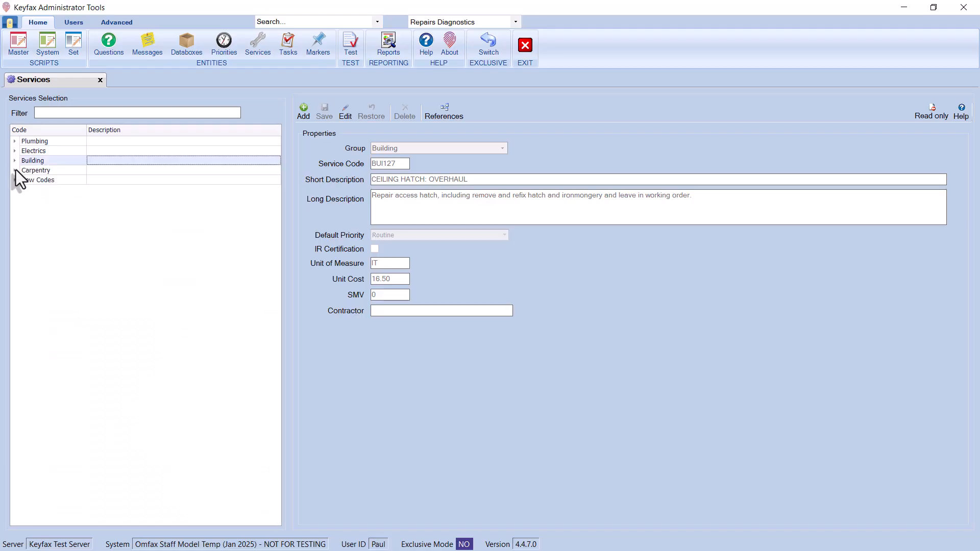
pyautogui.click(15, 171)
pyautogui.click(53, 199)
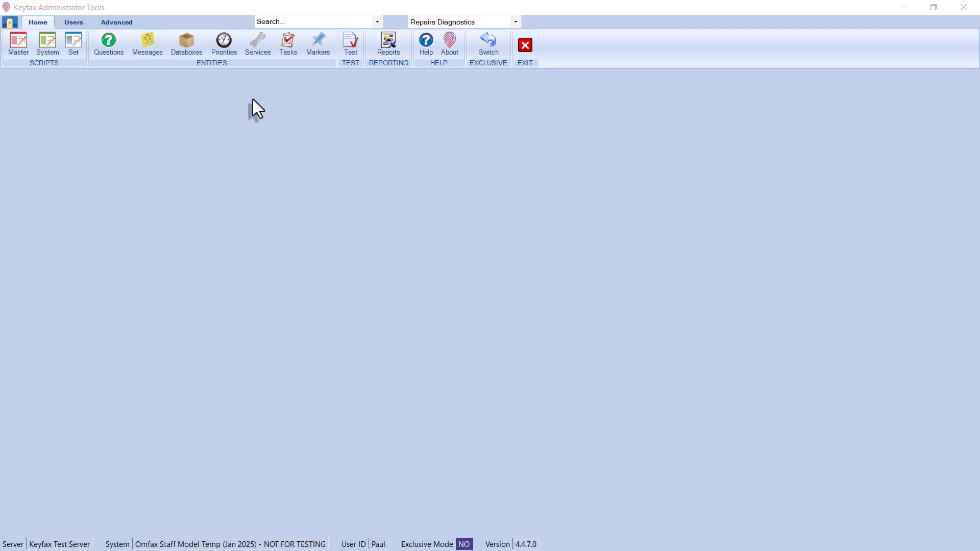
pyautogui.click(258, 46)
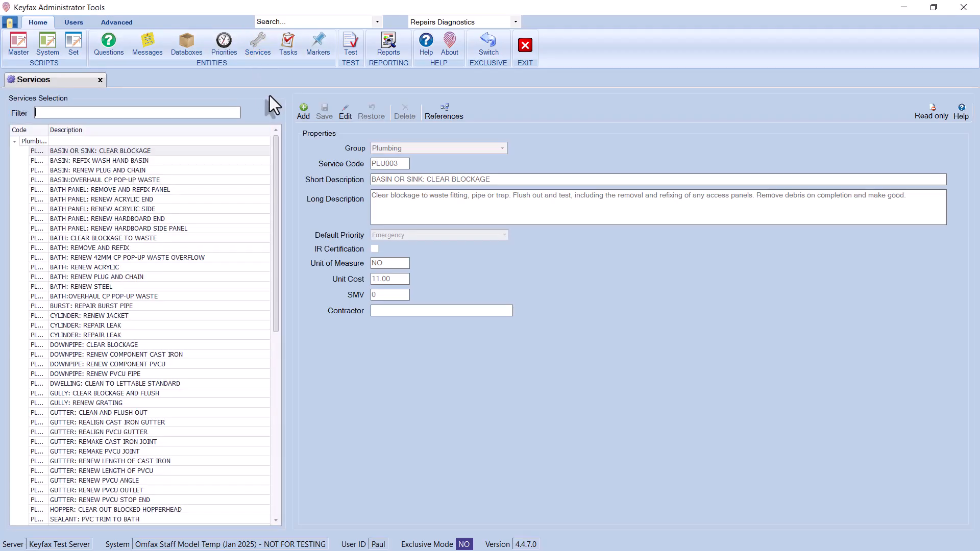
pyautogui.click(15, 141)
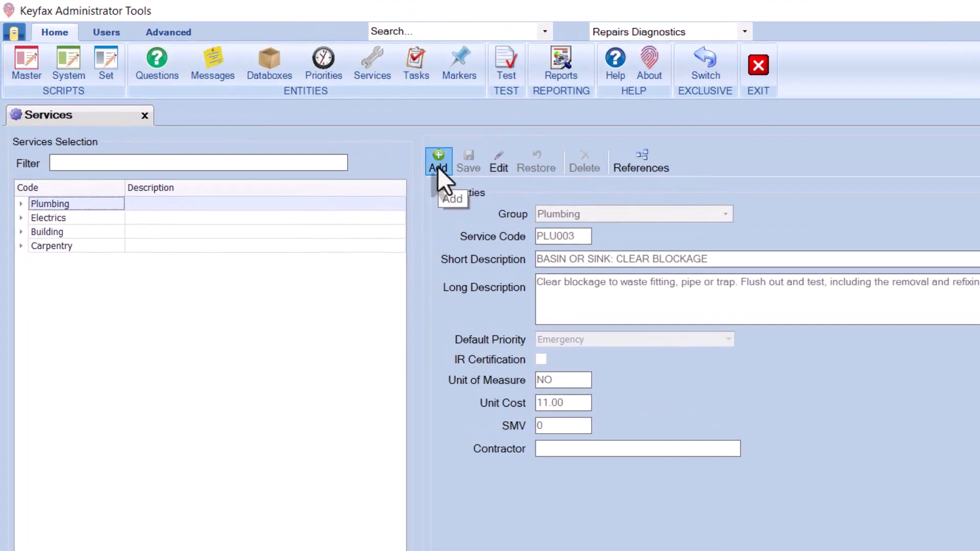
# - Begin a blank service record in a new group named 'Code', ready for its service code
pyautogui.click(437, 166)
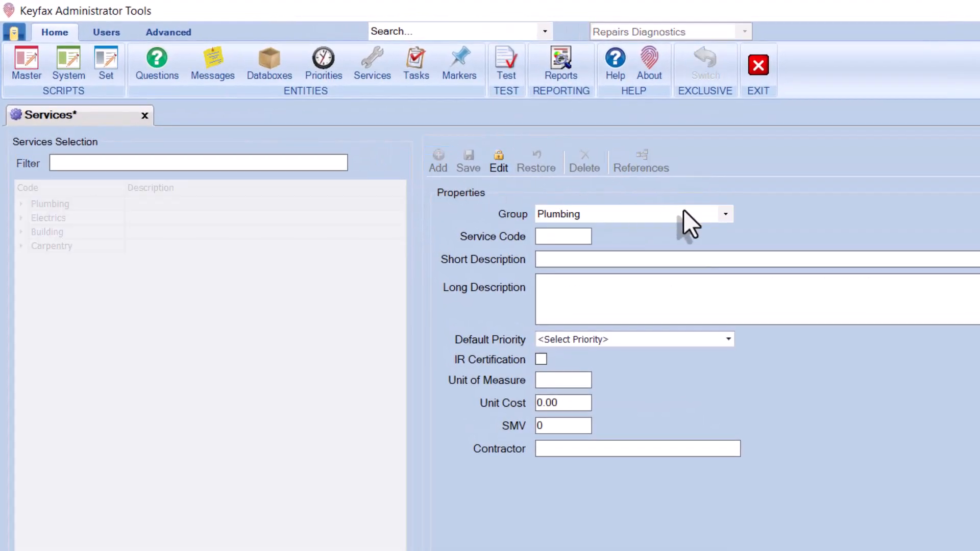
pyautogui.click(730, 219)
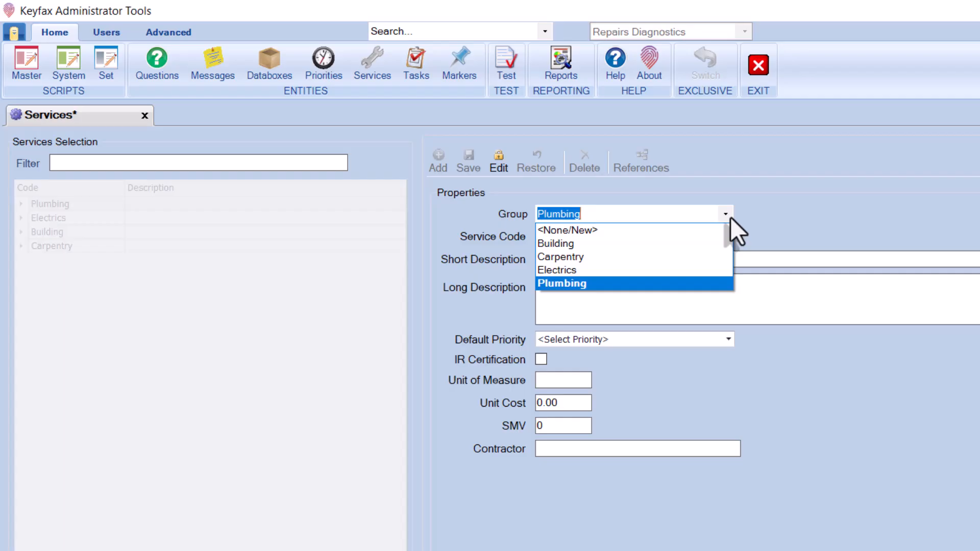
pyautogui.click(669, 229)
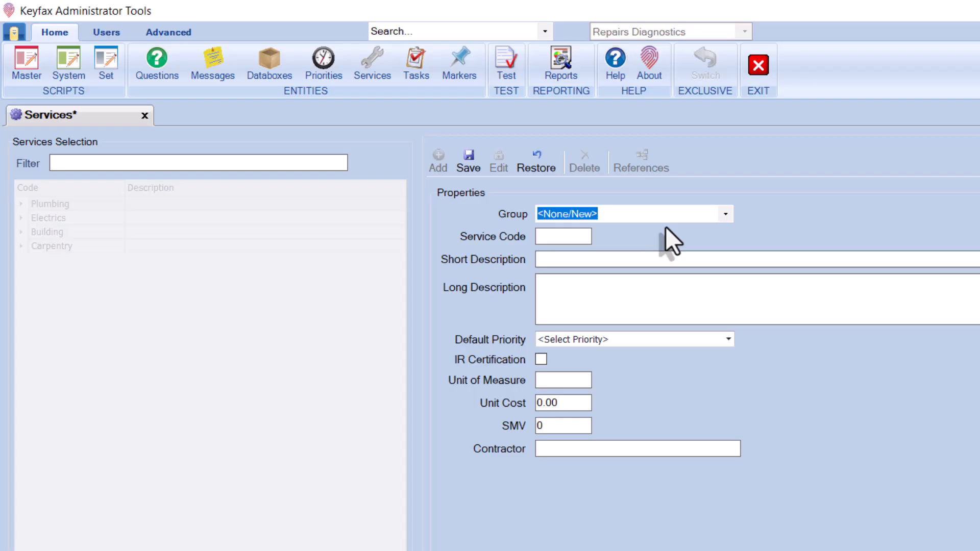
pyautogui.write('Code')
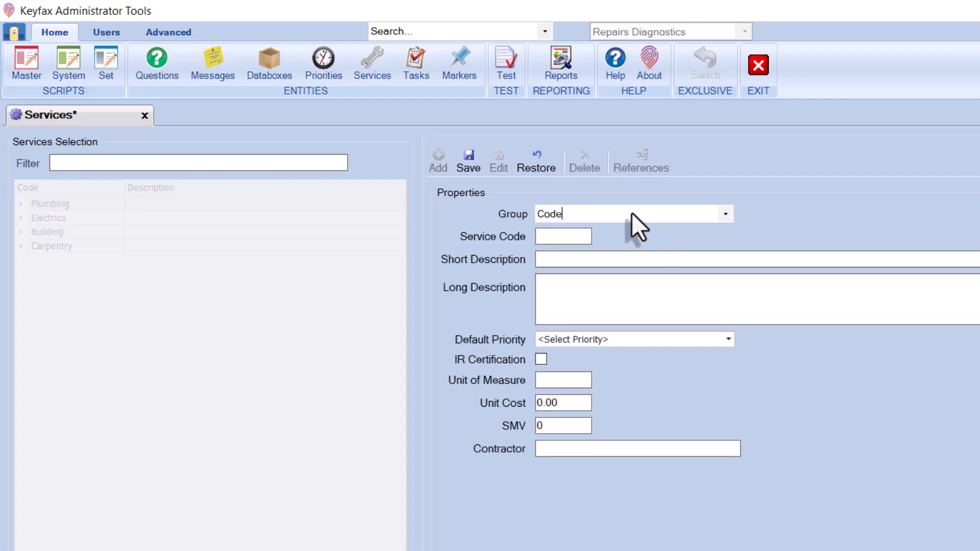
pyautogui.click(565, 234)
# - Enter service code 123456, short description 'Tap: Overhaul any type of tap', and paste the long description
pyautogui.write('123456')
pyautogui.click(589, 260)
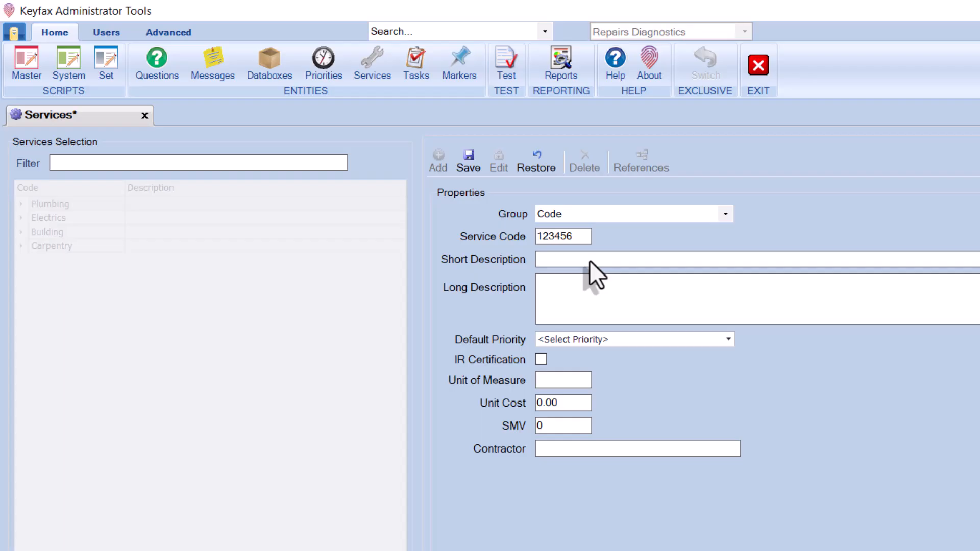
pyautogui.write('Tap: Overhaul any type of tap')
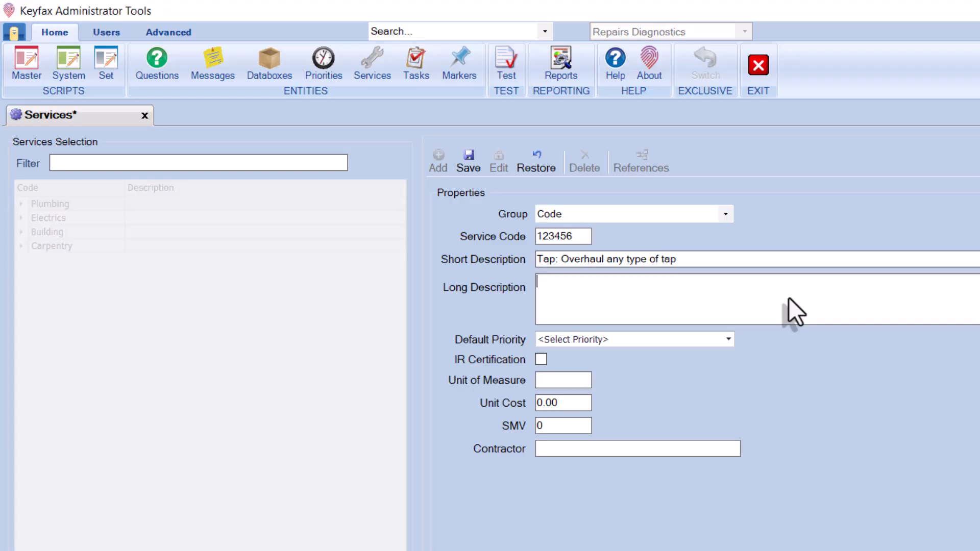
pyautogui.write('Tap: Overhaul any type of tap, dismantle and renew any parts')
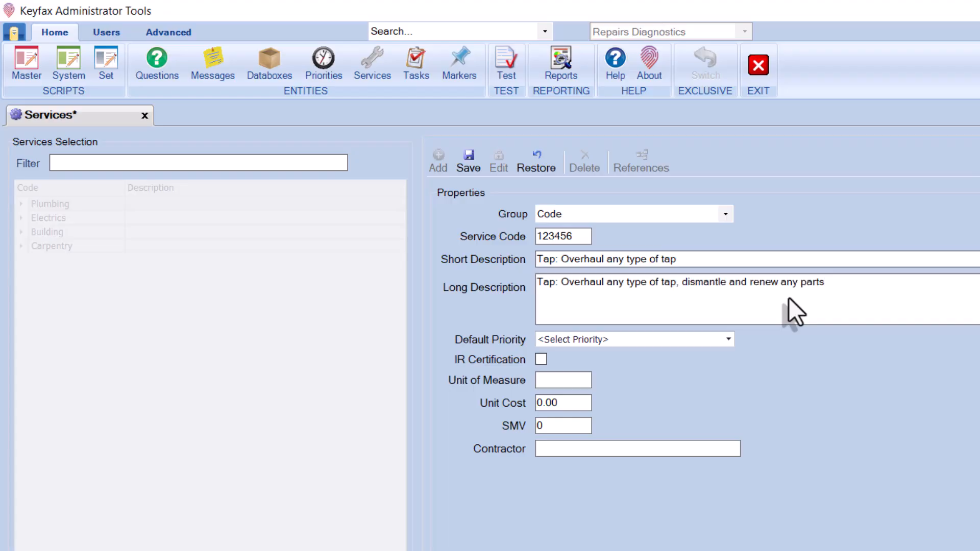
# - Set the service's default priority to Routine and bring up the Priorities list
pyautogui.click(729, 339)
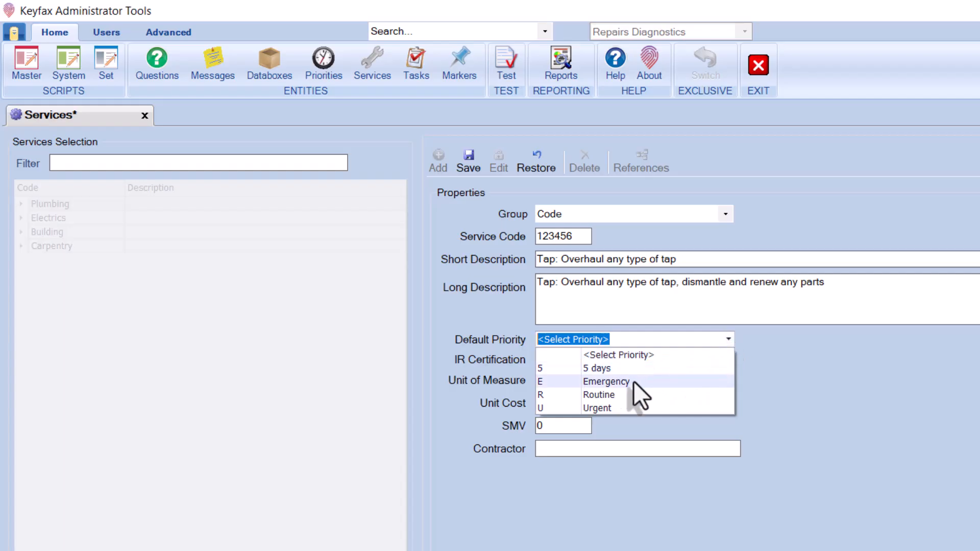
pyautogui.click(611, 392)
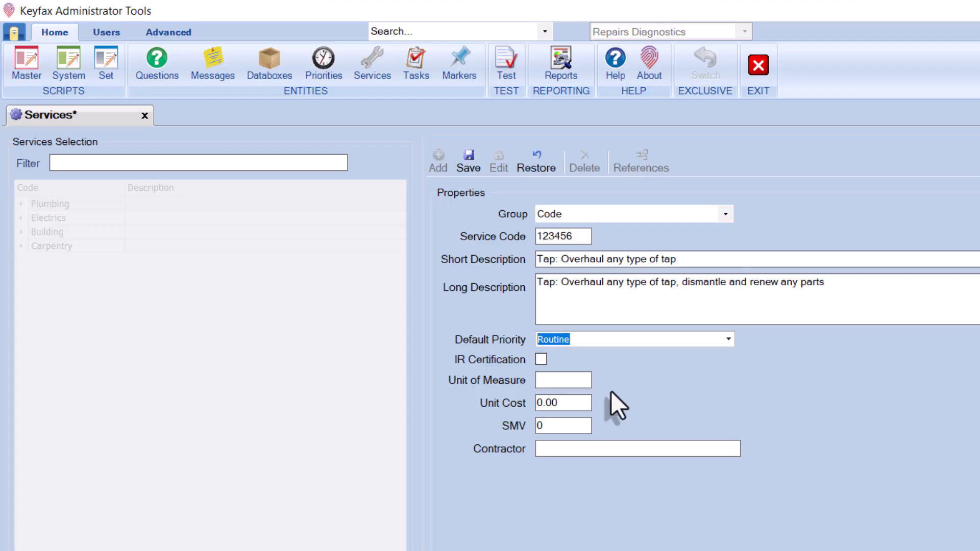
pyautogui.click(324, 57)
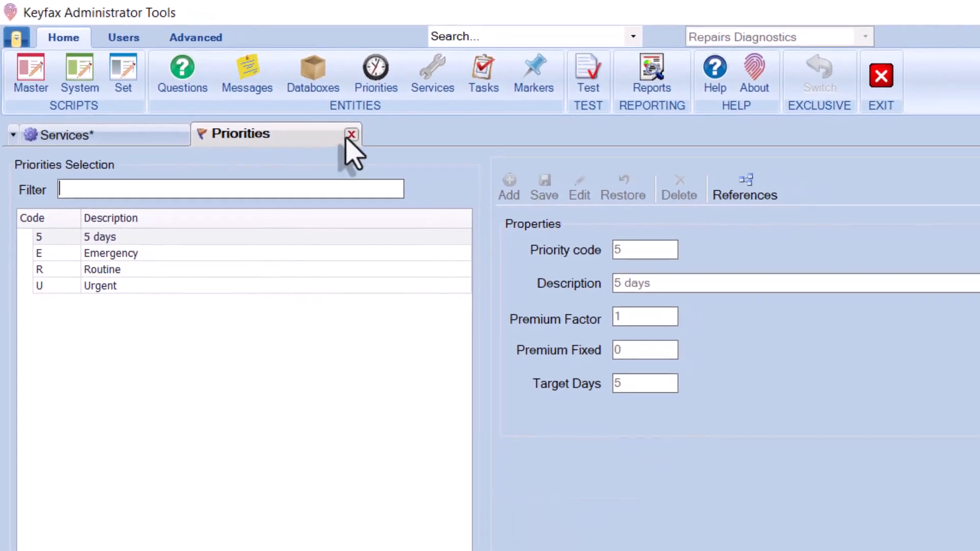
# - Close the Priorities tab to get back to the unsaved tap-overhaul service
pyautogui.click(437, 167)
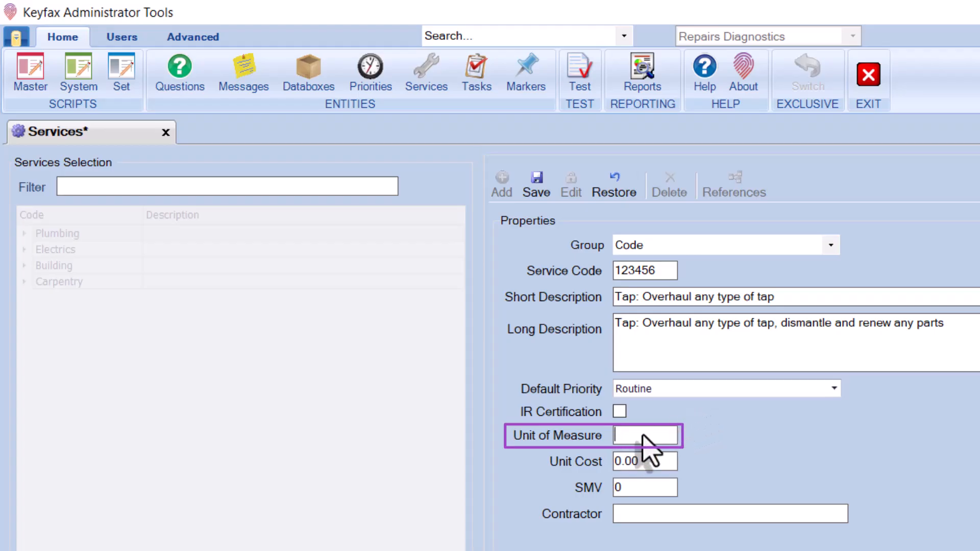
# - Enter Unit of Measure NO and replace the Unit Cost with 10.00
pyautogui.write('NO')
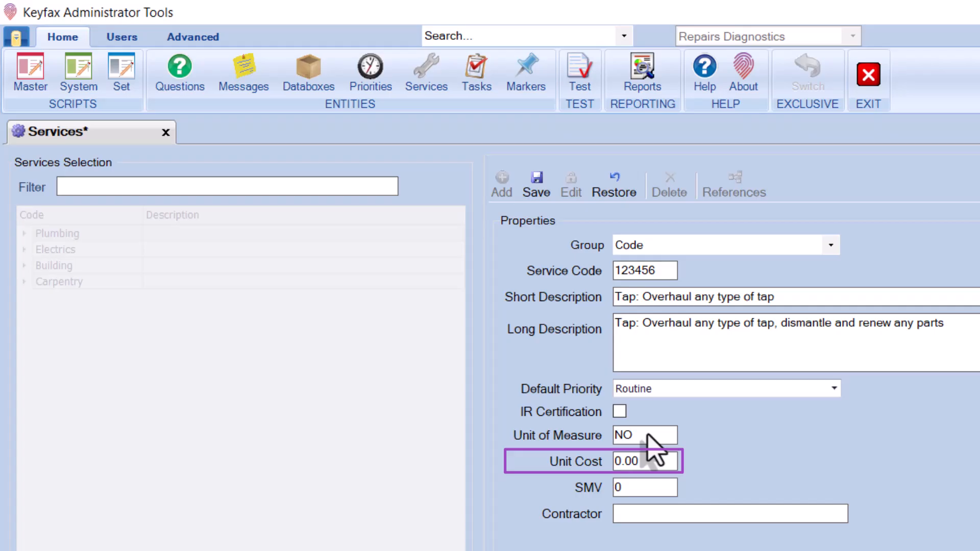
pyautogui.click(668, 466)
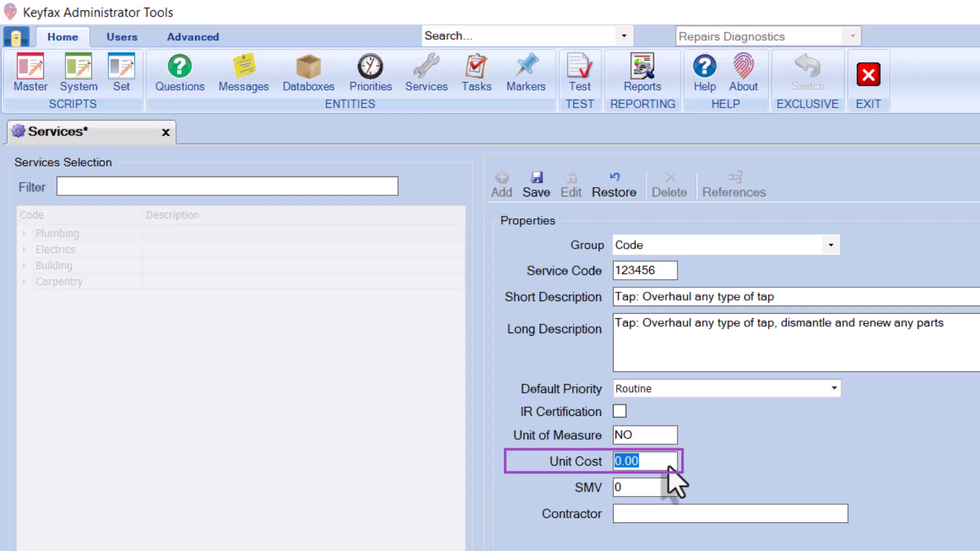
pyautogui.press('BackSpace')
pyautogui.write('10.00')
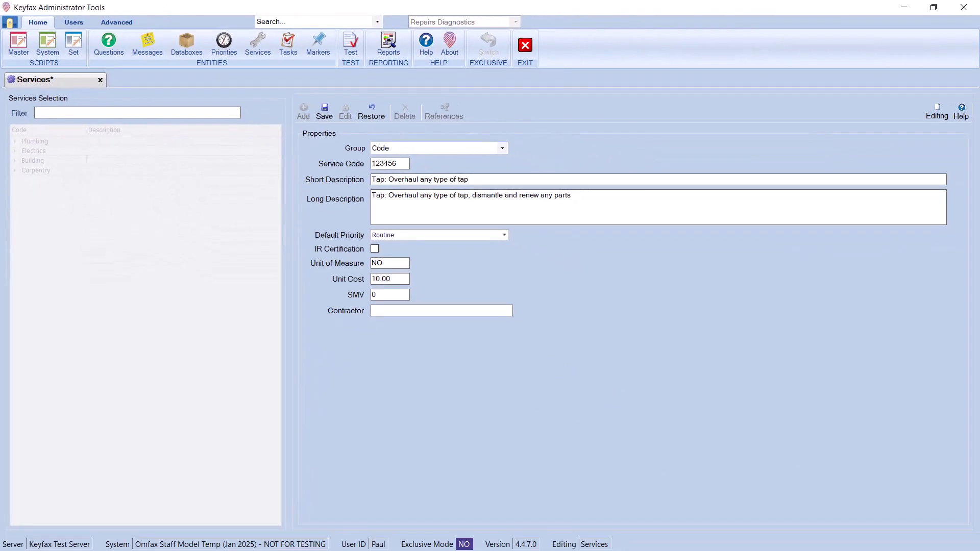
# - Save service 123456, rename its group to 'New Codes', save again, and open Master Scripts
pyautogui.click(324, 105)
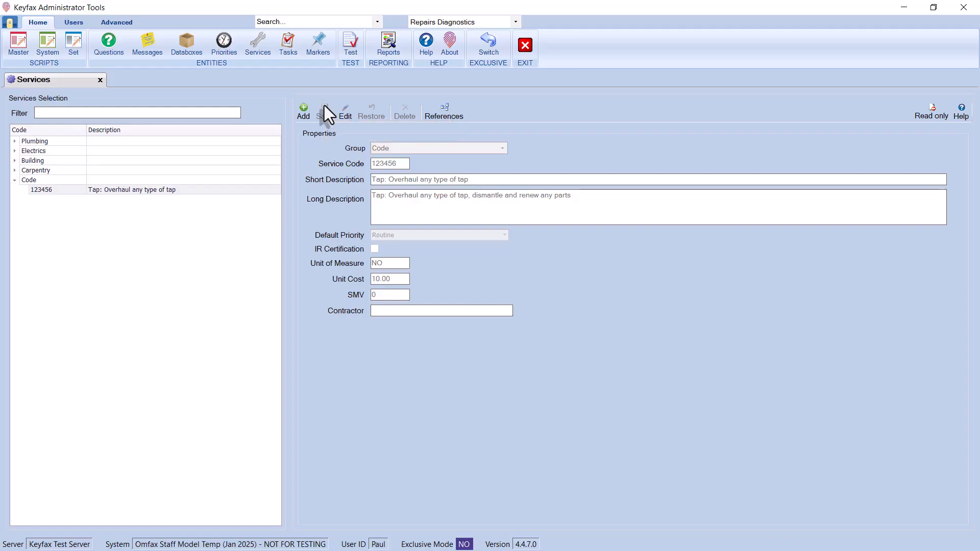
pyautogui.click(345, 113)
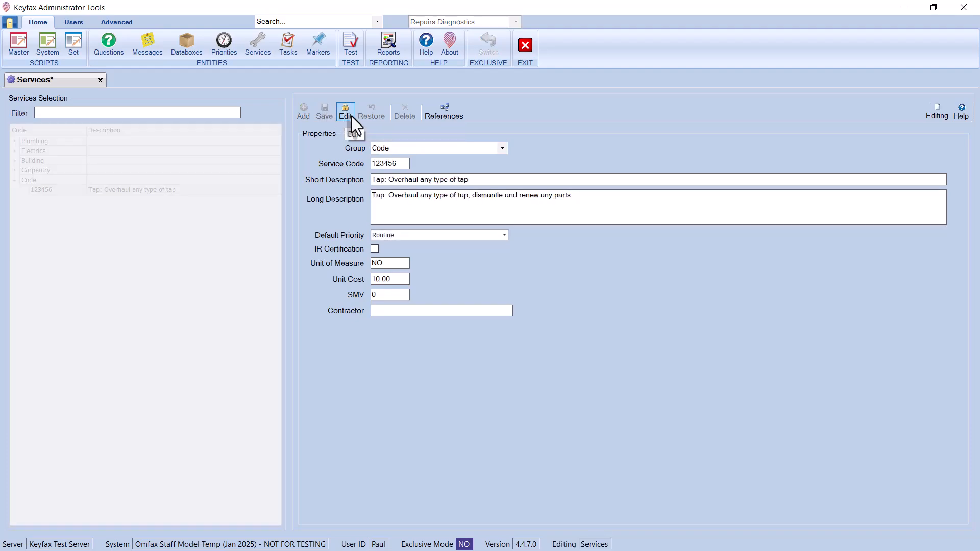
pyautogui.write('New Codes')
pyautogui.click(514, 181)
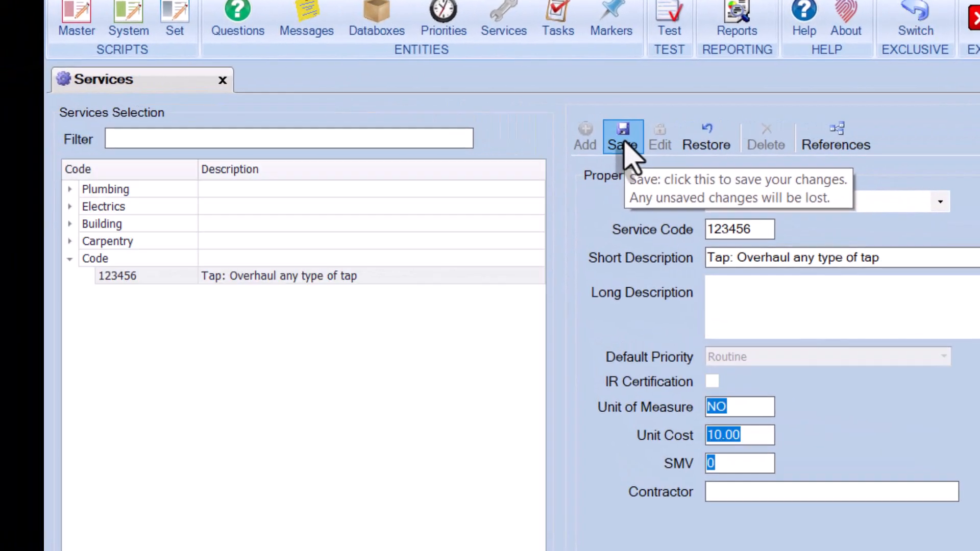
pyautogui.click(564, 135)
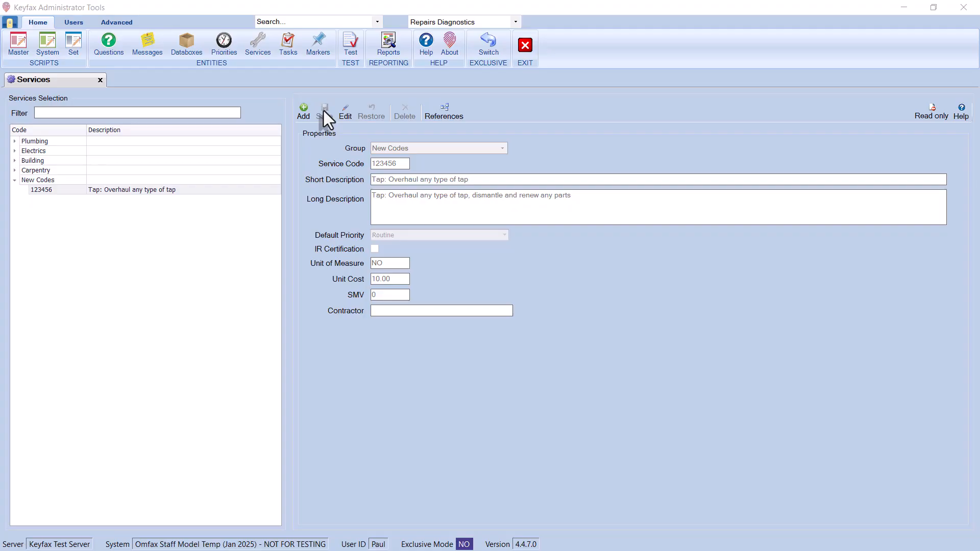
pyautogui.click(23, 36)
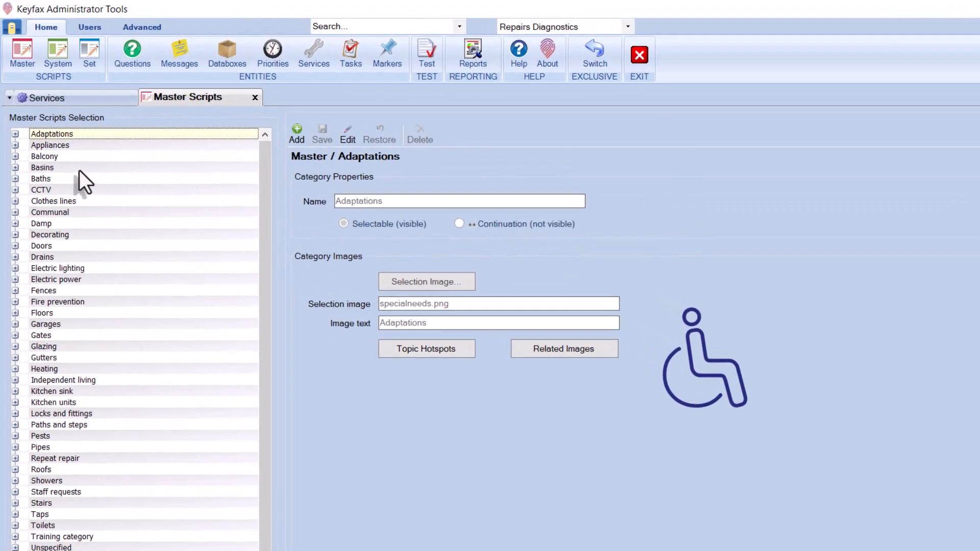
# - Edit the Basins > Basin tap - dripping script and delete its Plumbing.PLU005 service action
pyautogui.click(15, 168)
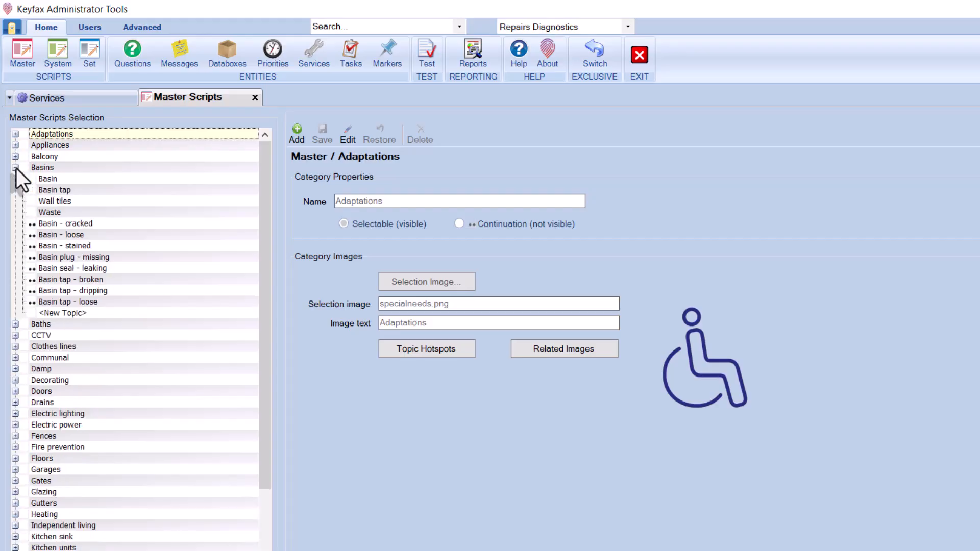
pyautogui.click(81, 289)
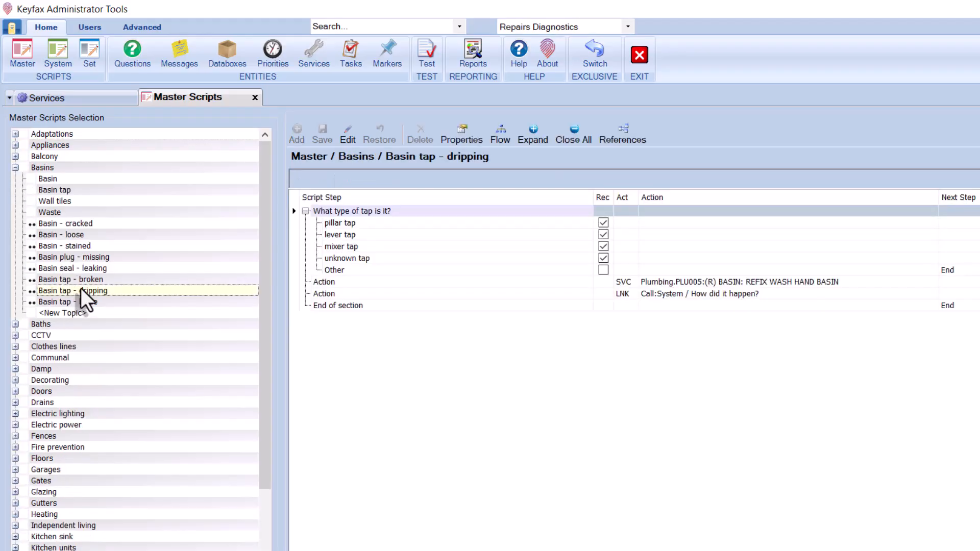
pyautogui.click(347, 136)
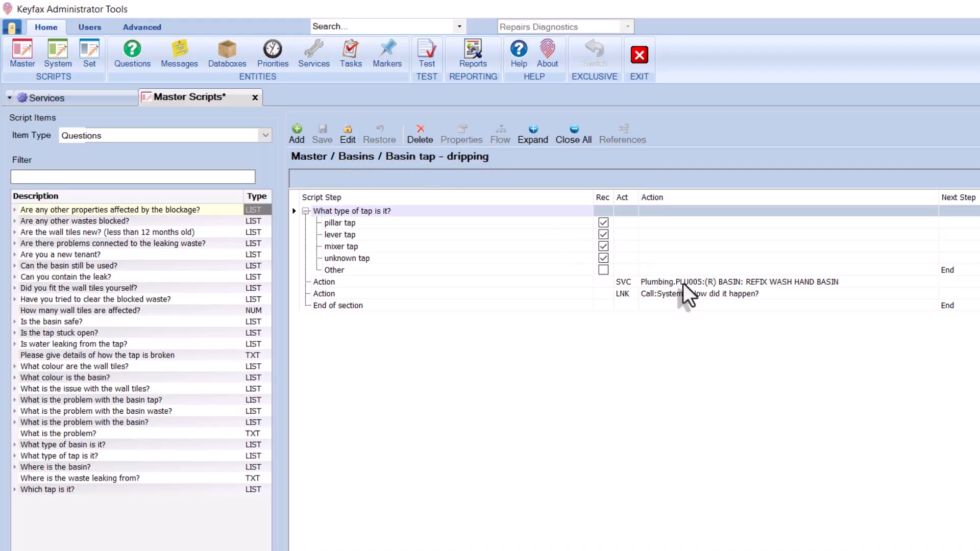
pyautogui.click(684, 283)
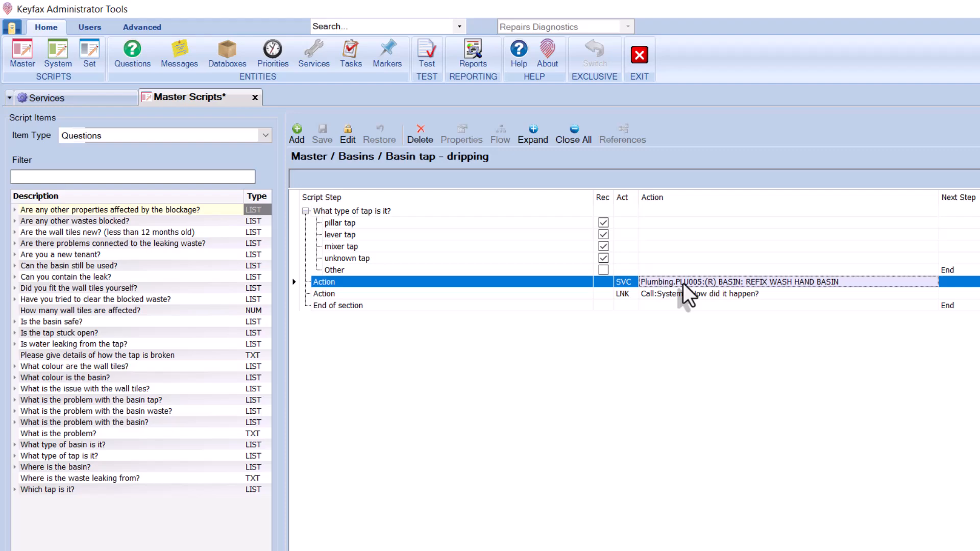
pyautogui.click(419, 134)
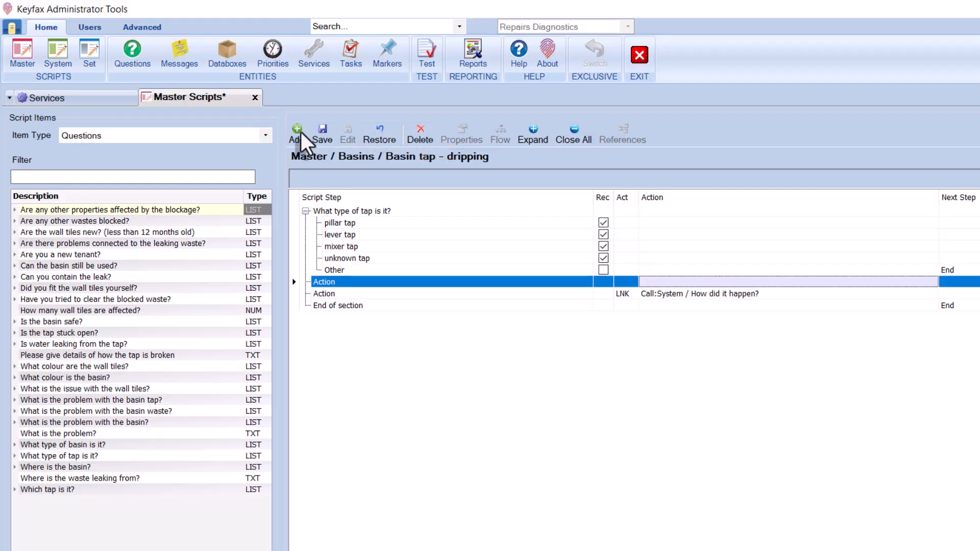
# - Assign service New Codes.123456 'Tap: Overhaul any type of tap' to the empty action step
pyautogui.click(265, 135)
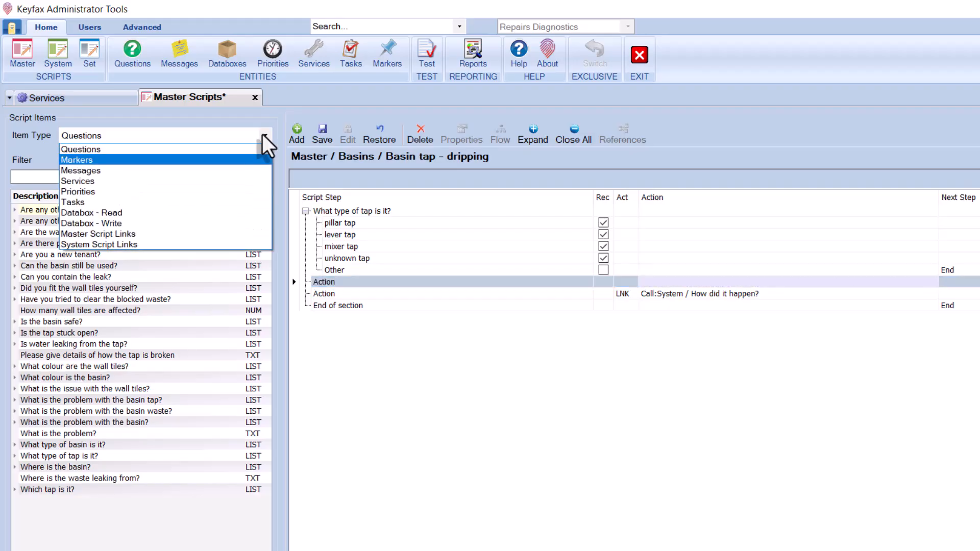
pyautogui.click(196, 182)
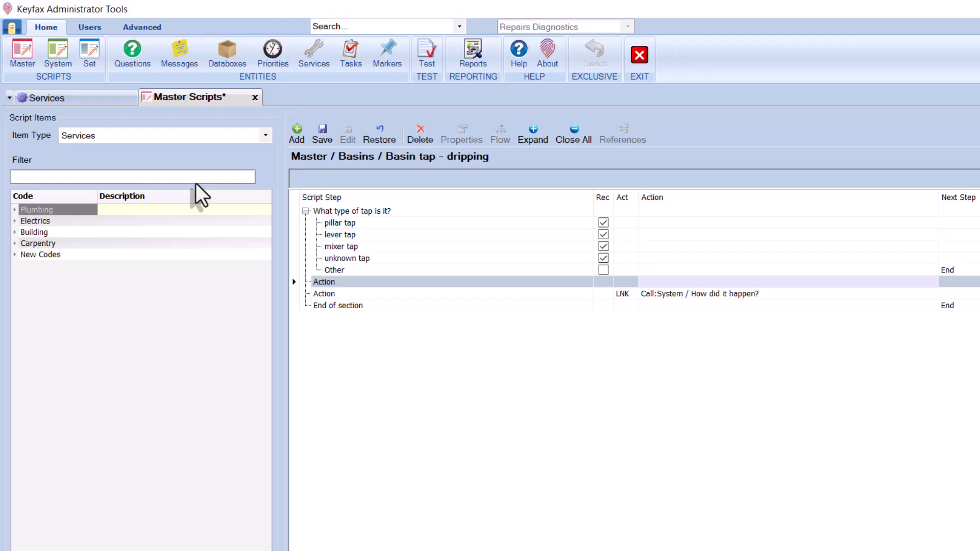
pyautogui.click(15, 255)
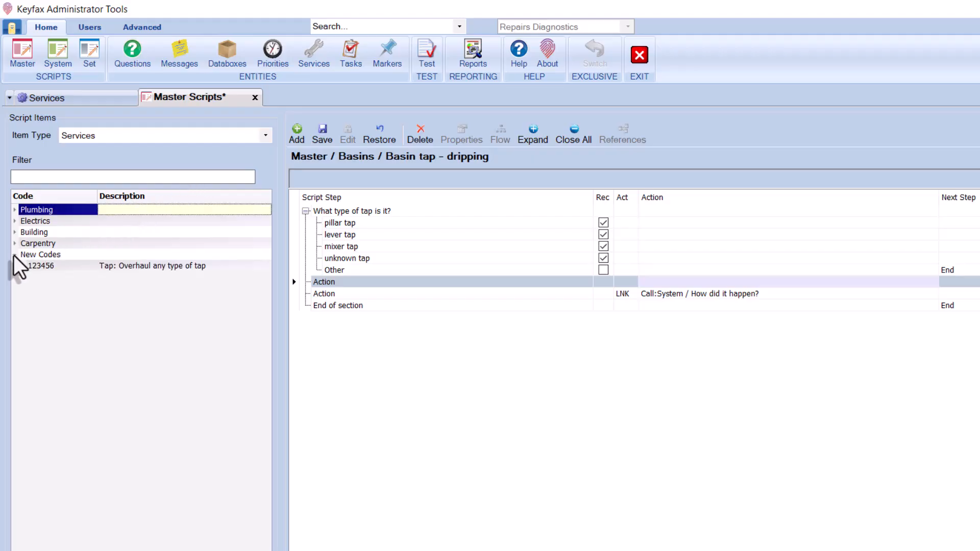
pyautogui.click(22, 180)
pyautogui.write('123456')
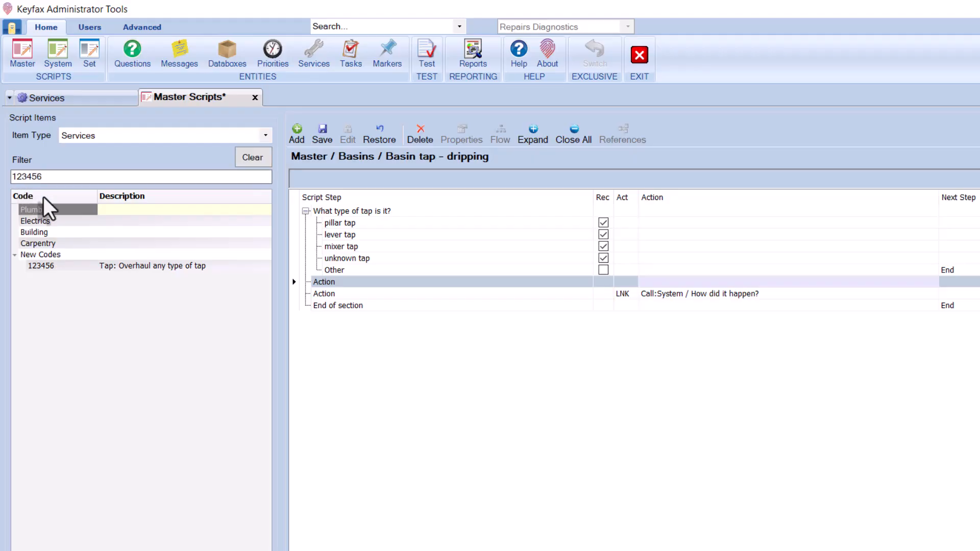
pyautogui.click(131, 266)
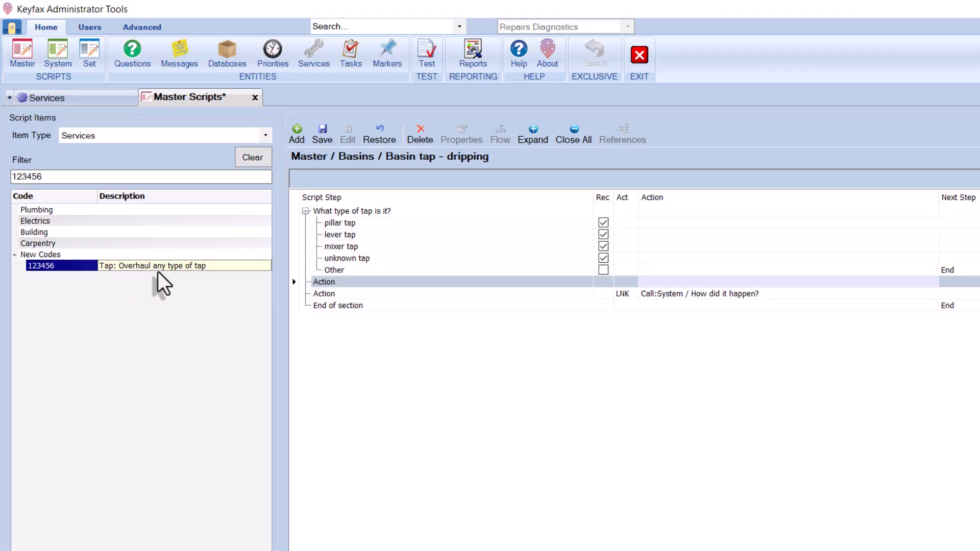
pyautogui.moveTo(323, 277); pyautogui.dragTo(323, 281)
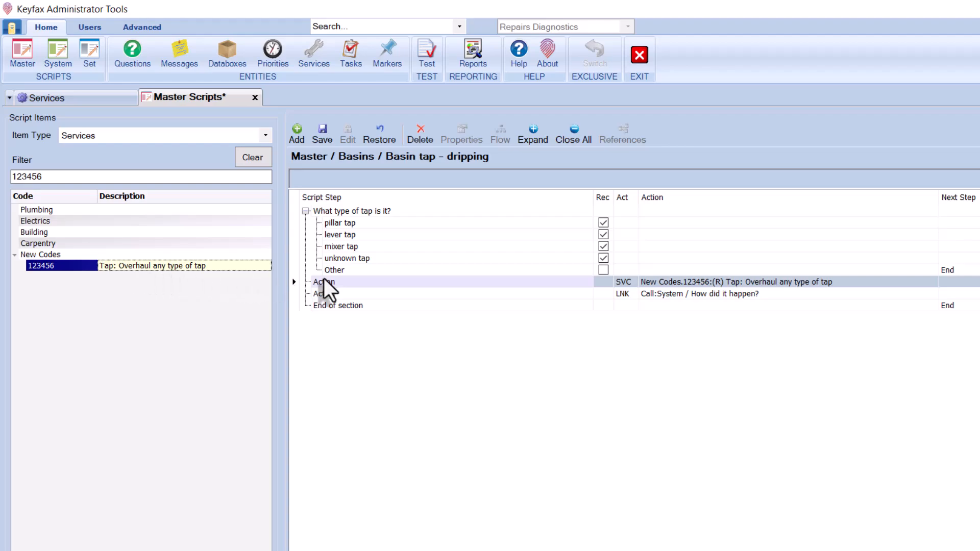
# - Save the script changes and start a script test session
pyautogui.click(319, 135)
pyautogui.click(425, 61)
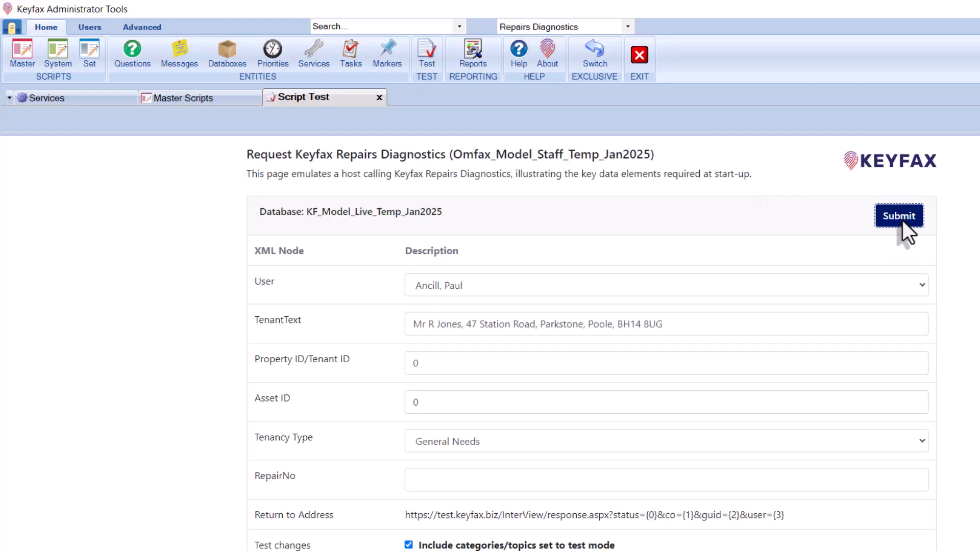
pyautogui.click(903, 221)
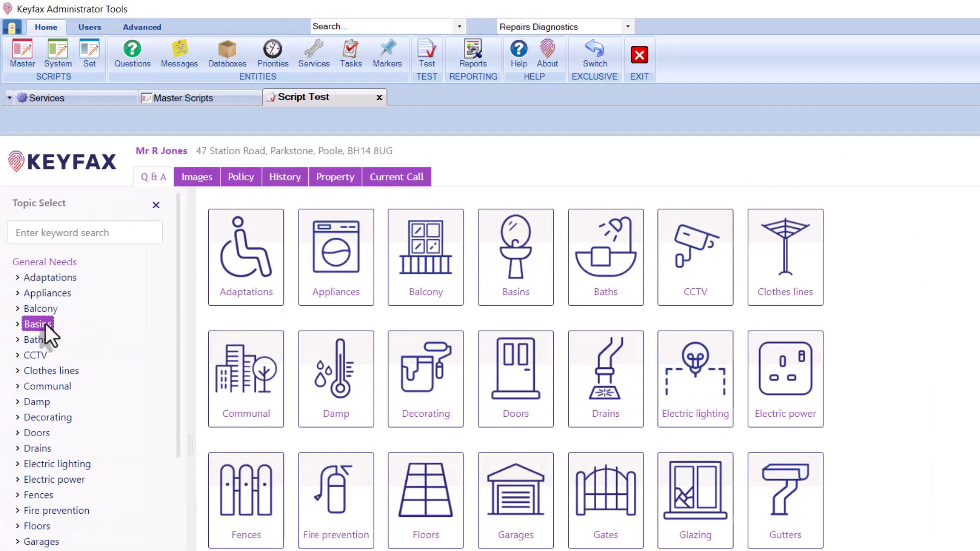
# - Answer Basins > Basin tap > dripping > pillar tap > fair wear and tear to reach the repair result
pyautogui.click(45, 323)
pyautogui.click(455, 317)
pyautogui.click(289, 287)
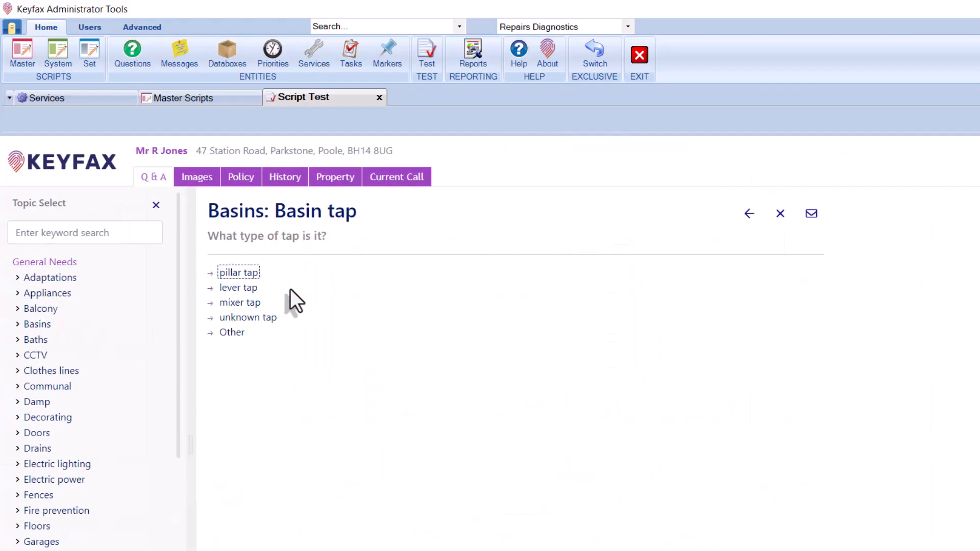
pyautogui.click(238, 274)
pyautogui.click(240, 274)
pyautogui.click(482, 259)
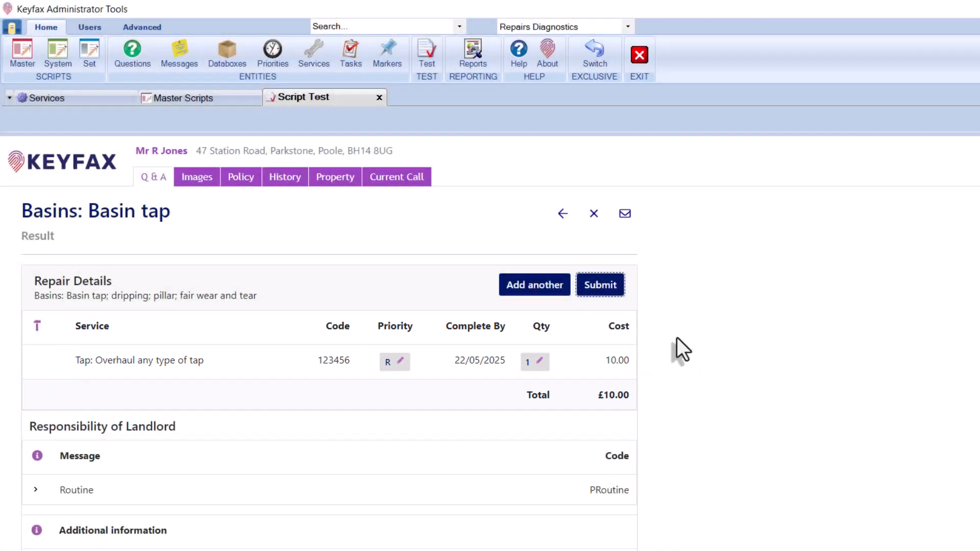
# - Insert priority E: Emergency below the SVC 123456 action in the Basin tap - dripping script and save
pyautogui.click(379, 97)
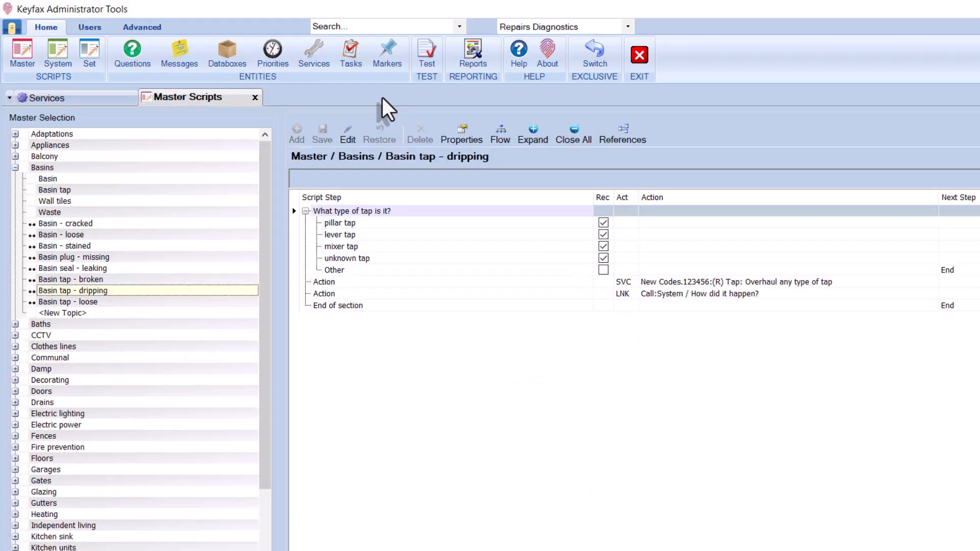
pyautogui.click(349, 135)
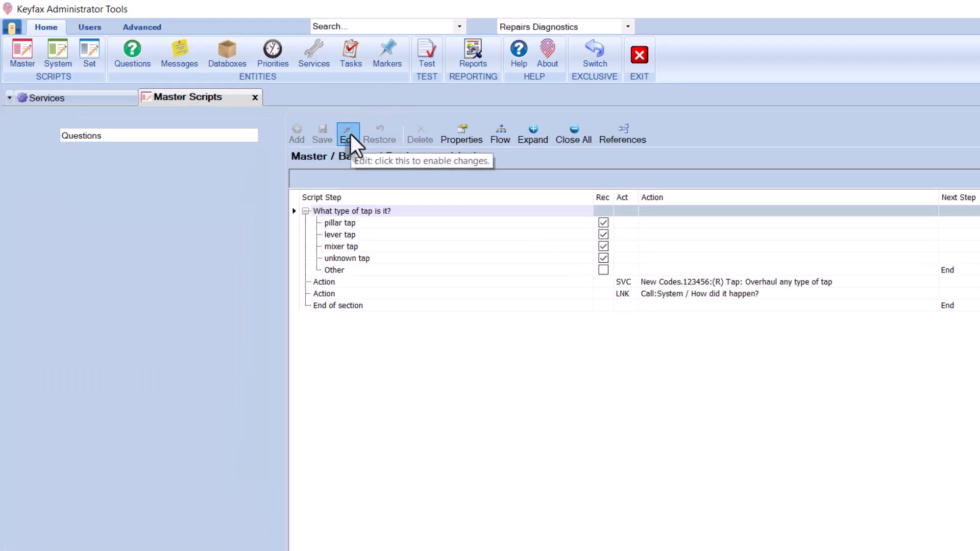
pyautogui.click(265, 137)
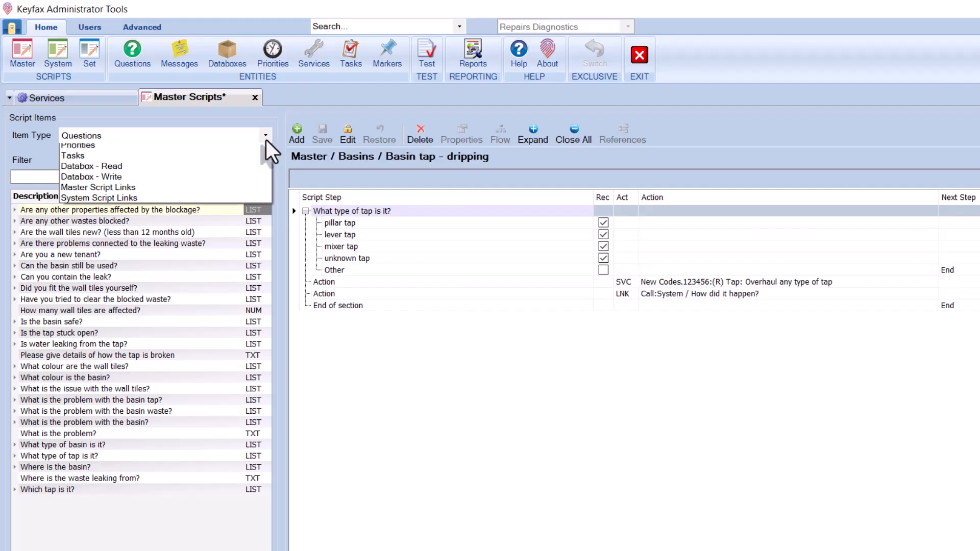
pyautogui.click(192, 192)
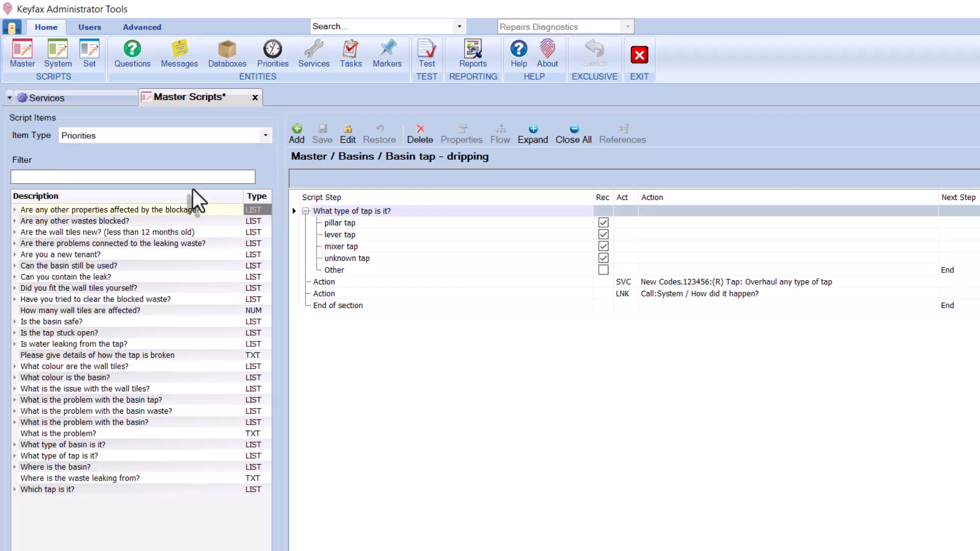
pyautogui.click(131, 221)
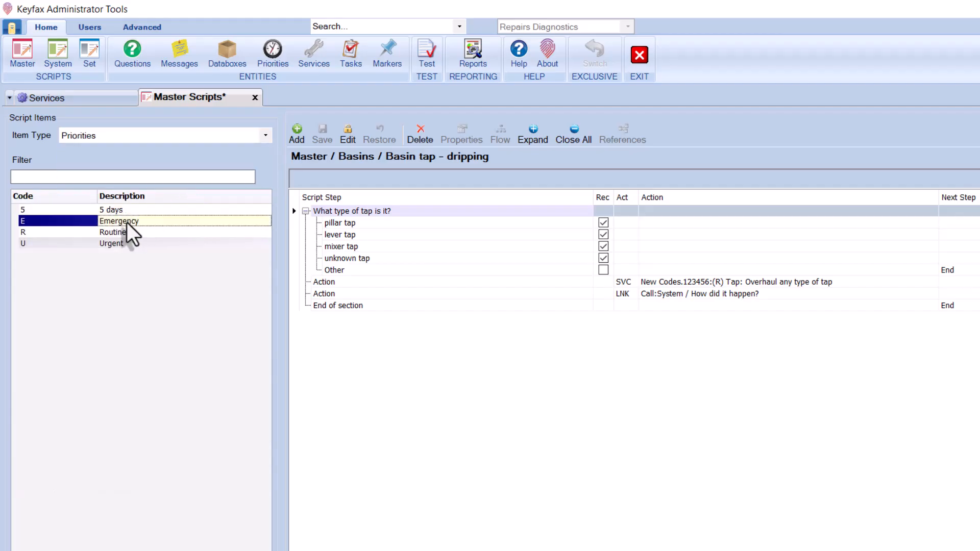
pyautogui.moveTo(155, 224); pyautogui.dragTo(662, 283)
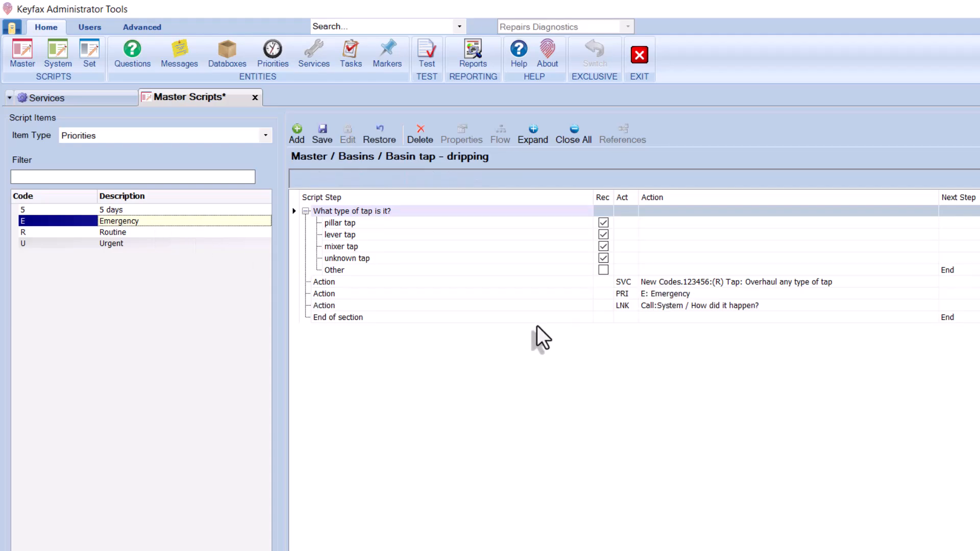
pyautogui.click(323, 135)
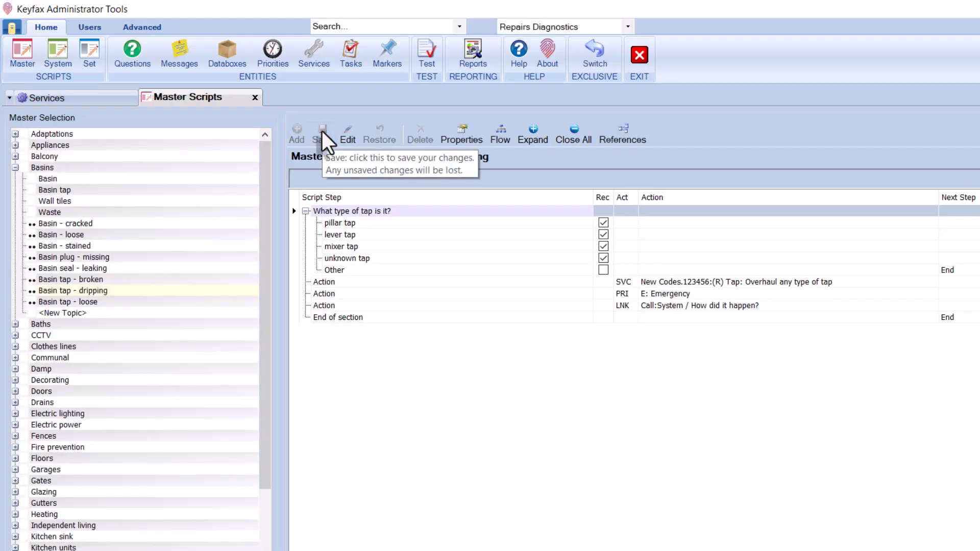
# - Test the script via Basins > Basin tap > dripping > pillar tap > fair wear and tear to confirm service 123456 at Emergency priority
pyautogui.click(427, 51)
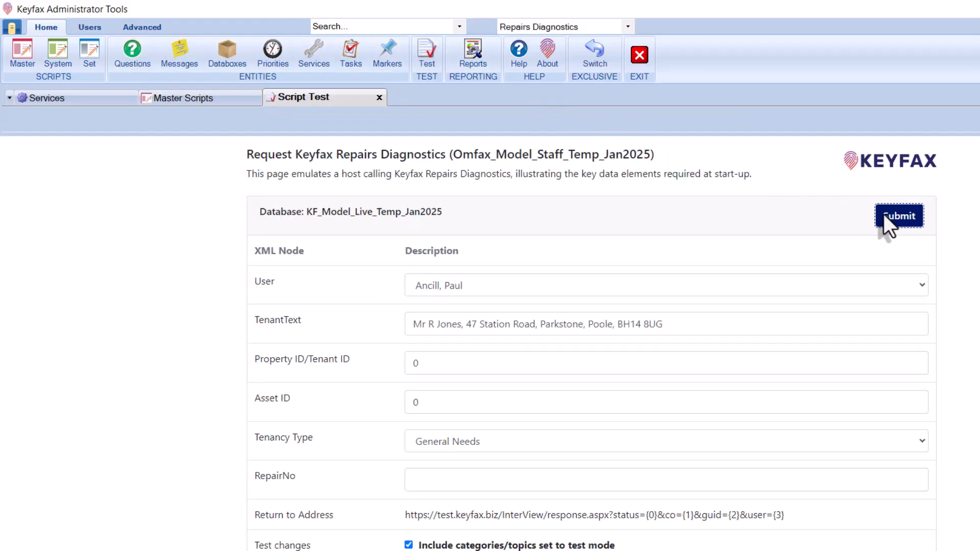
pyautogui.click(884, 214)
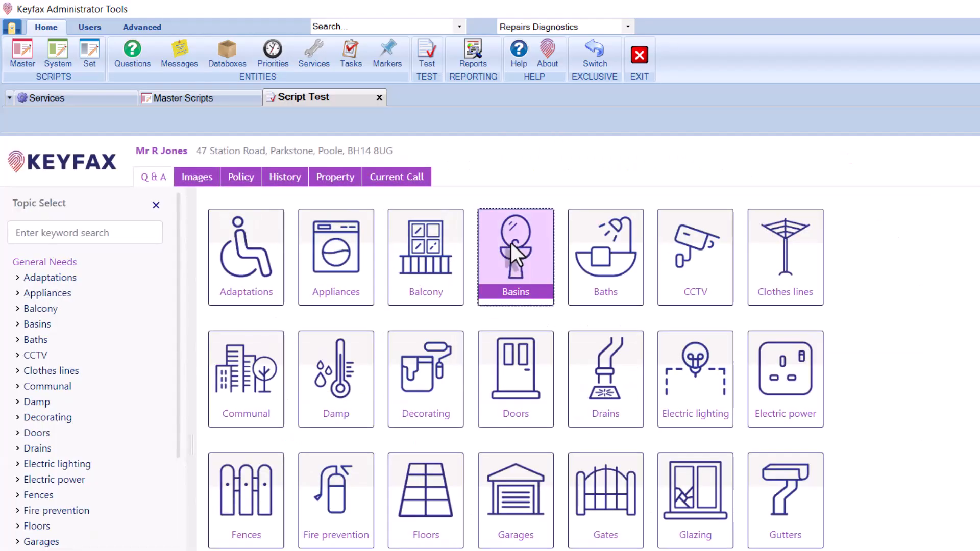
pyautogui.click(510, 243)
pyautogui.click(466, 291)
pyautogui.click(280, 289)
pyautogui.click(244, 273)
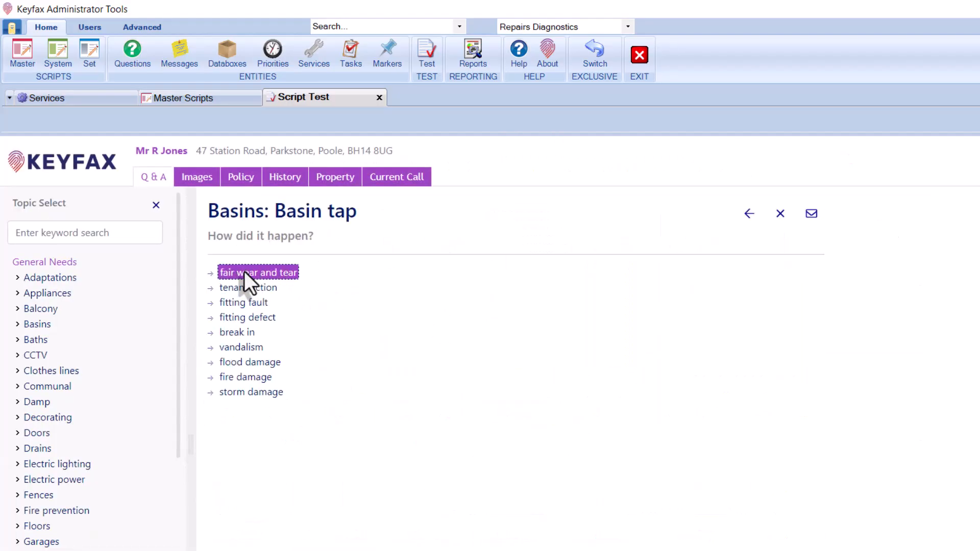
pyautogui.click(244, 272)
pyautogui.click(480, 265)
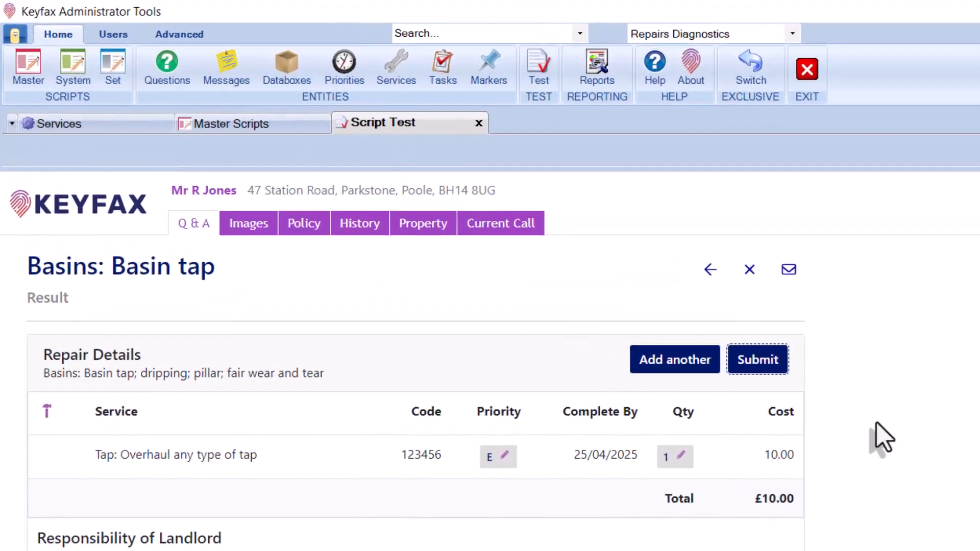